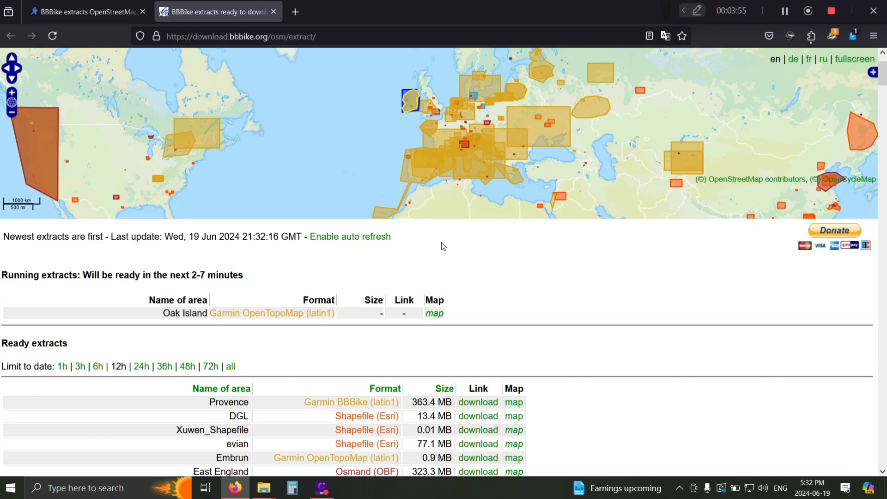
# Refresh the BBBike extract status page to check whether the Oak Island Garmin OpenTopoMap extract is ready
pyautogui.click(67, 6)
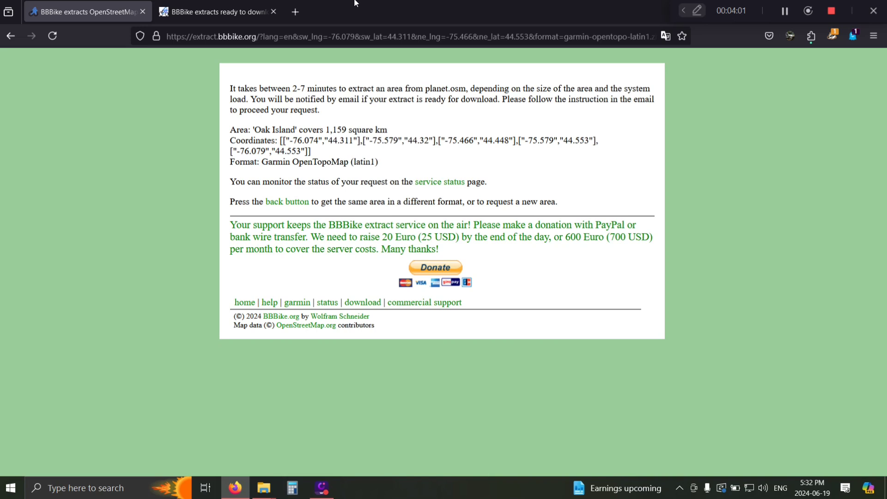
pyautogui.click(871, 2)
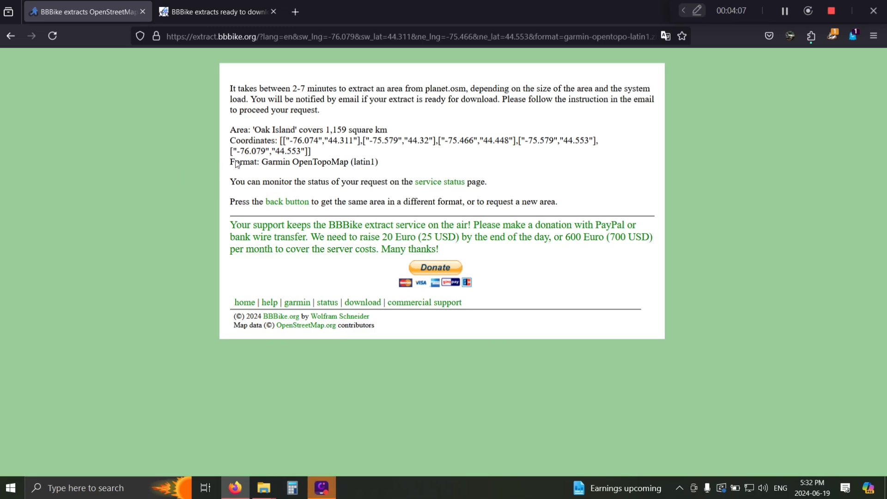
pyautogui.click(249, 4)
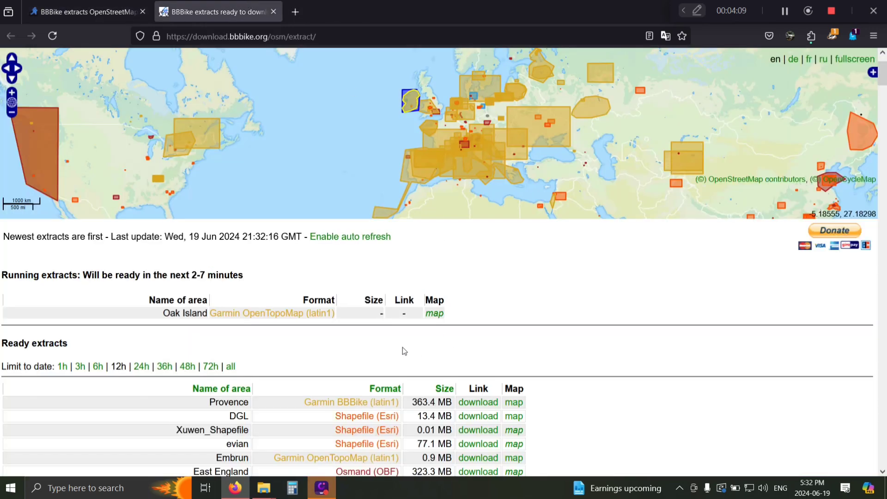
pyautogui.click(53, 36)
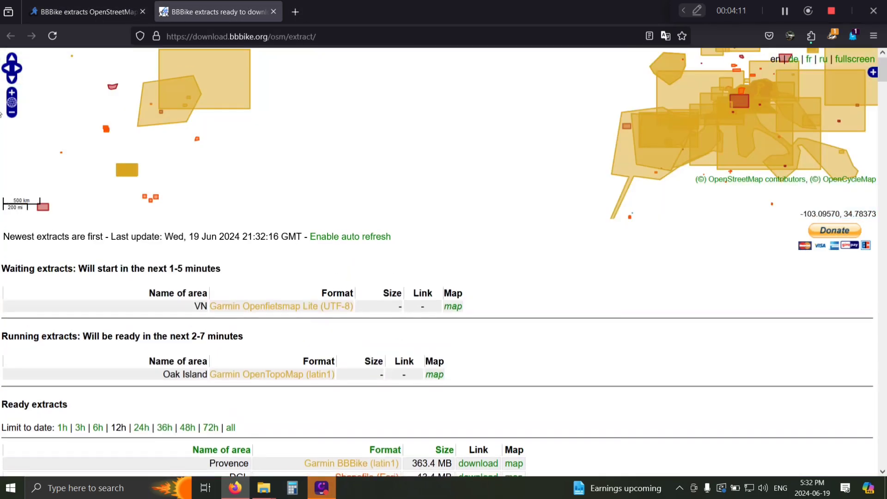
pyautogui.click(53, 36)
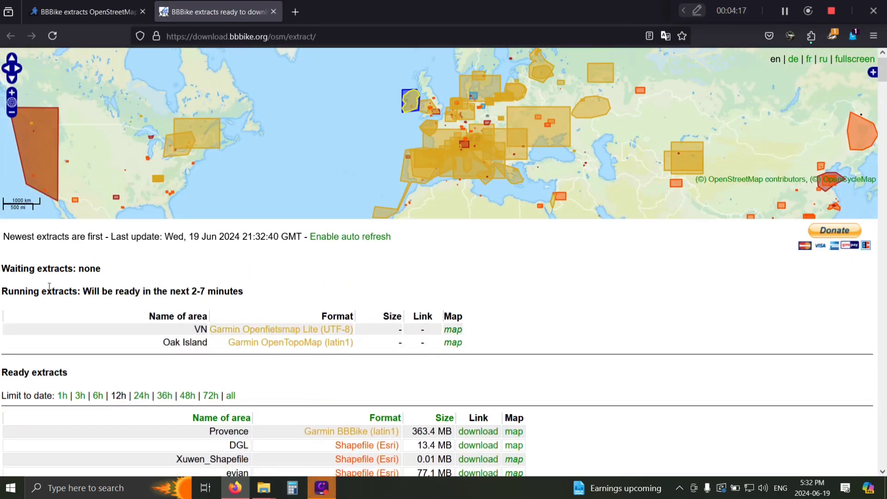
pyautogui.click(325, 305)
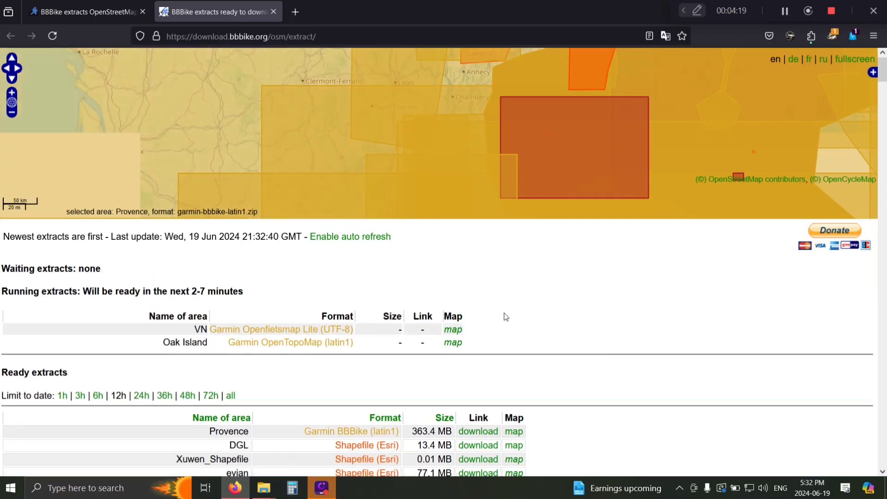
pyautogui.click(411, 329)
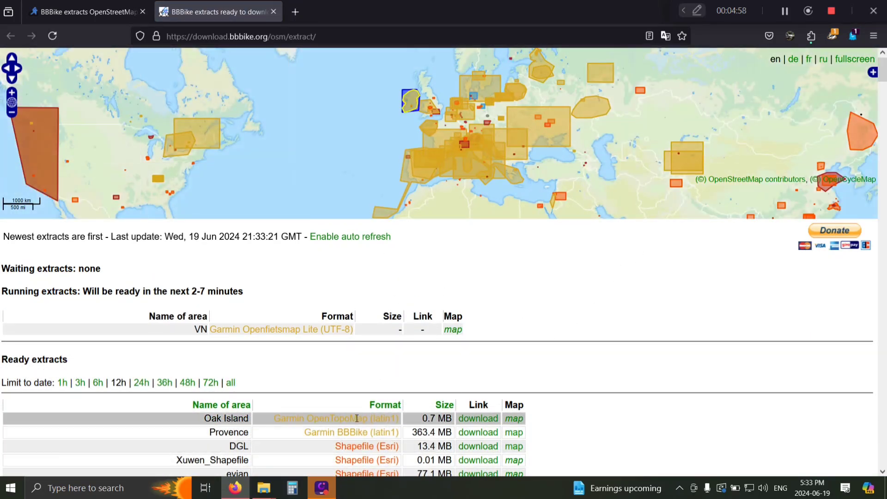
# Download the Oak Island Garmin OpenTopoMap (latin1) extract and show the ZIP file in the Downloads folder
pyautogui.click(358, 419)
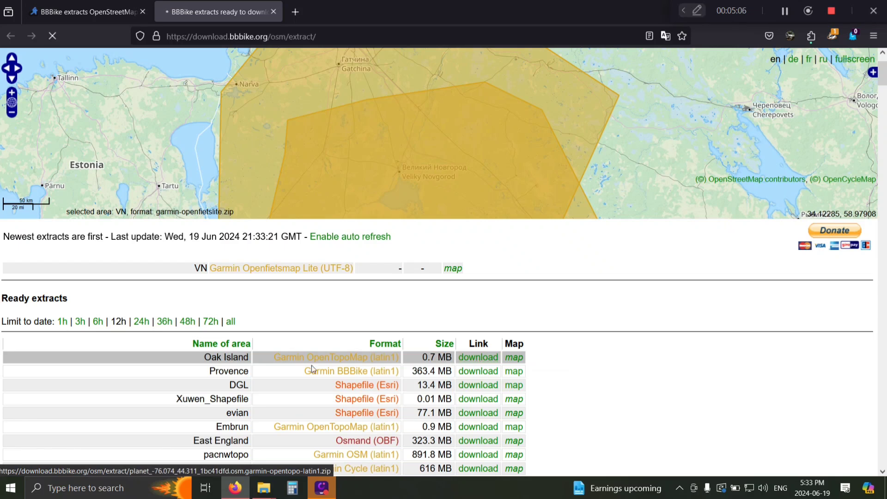
pyautogui.moveTo(203, 358); pyautogui.dragTo(259, 363)
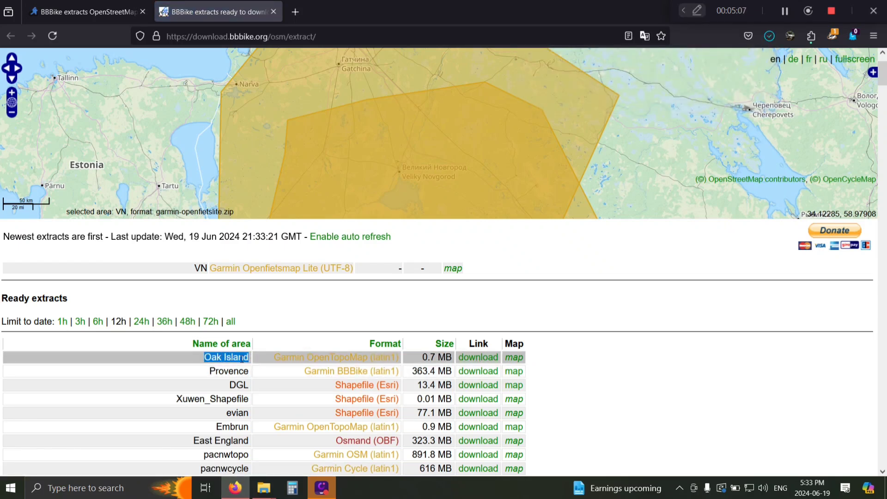
pyautogui.click(696, 349)
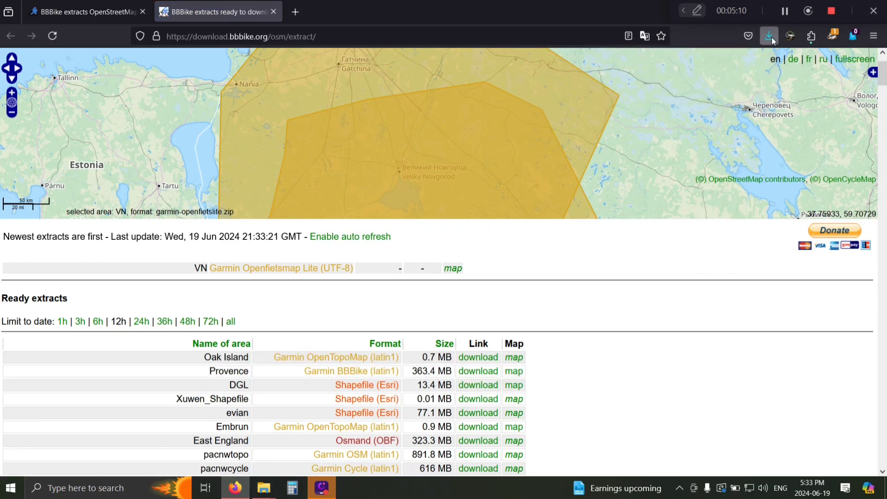
pyautogui.click(763, 66)
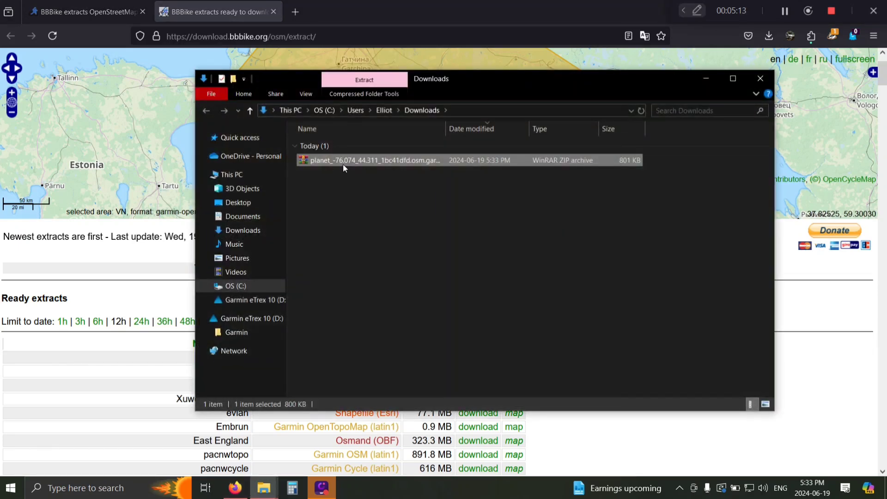
pyautogui.rightClick(350, 157)
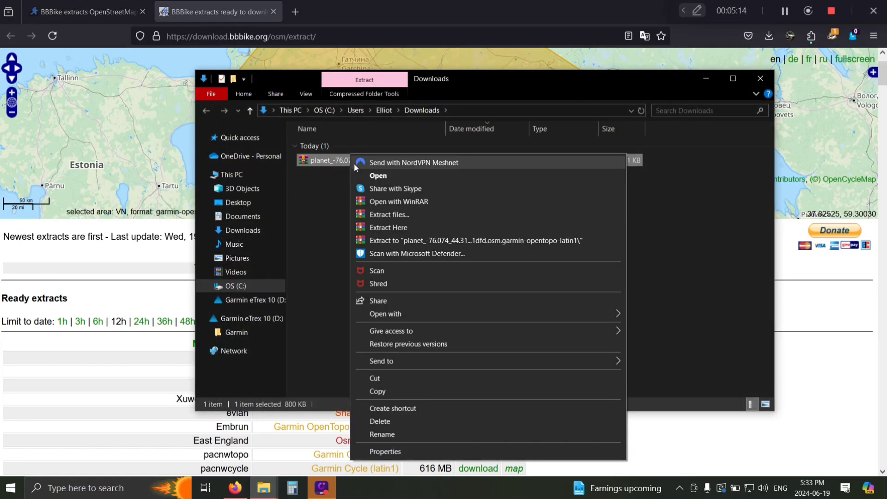
pyautogui.click(318, 182)
pyautogui.click(312, 162)
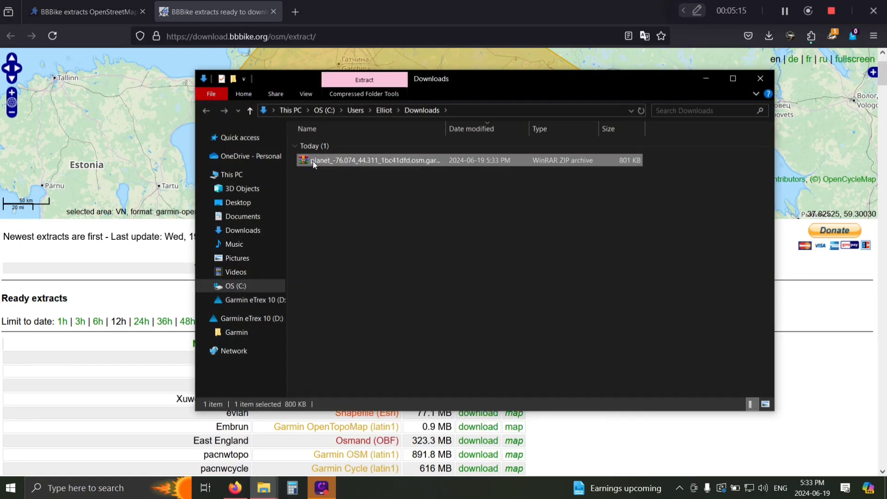
pyautogui.click(333, 184)
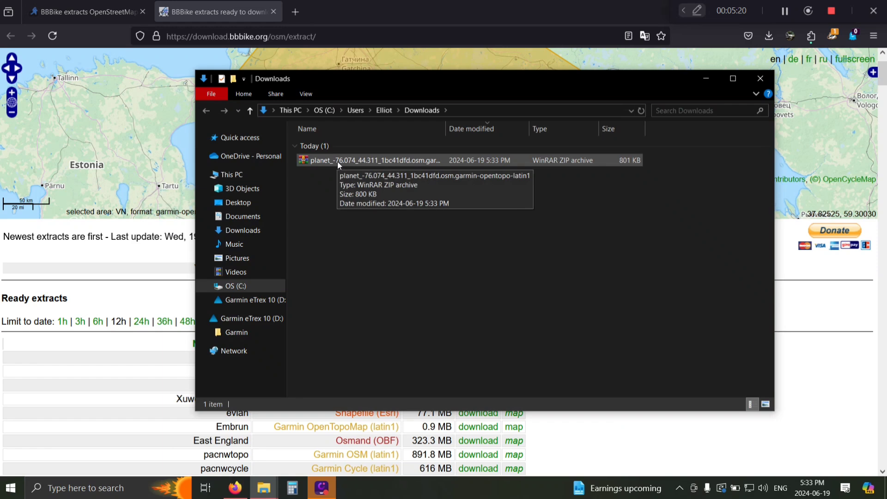
pyautogui.rightClick(337, 162)
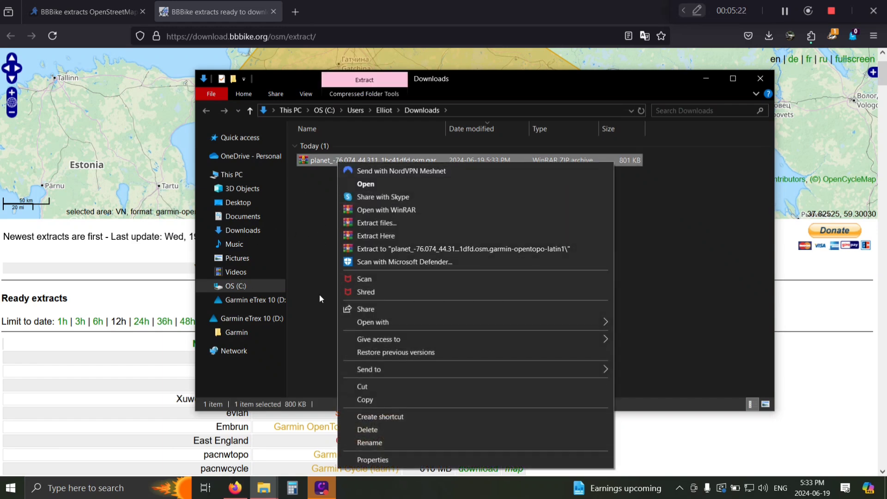
pyautogui.click(298, 214)
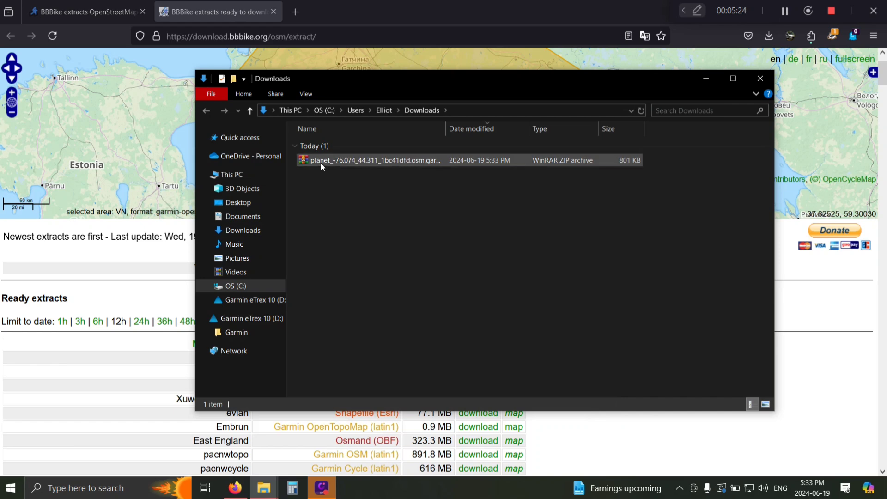
# Extract the downloaded Oak Island ZIP archive to the Desktop with WinRAR
pyautogui.rightClick(321, 162)
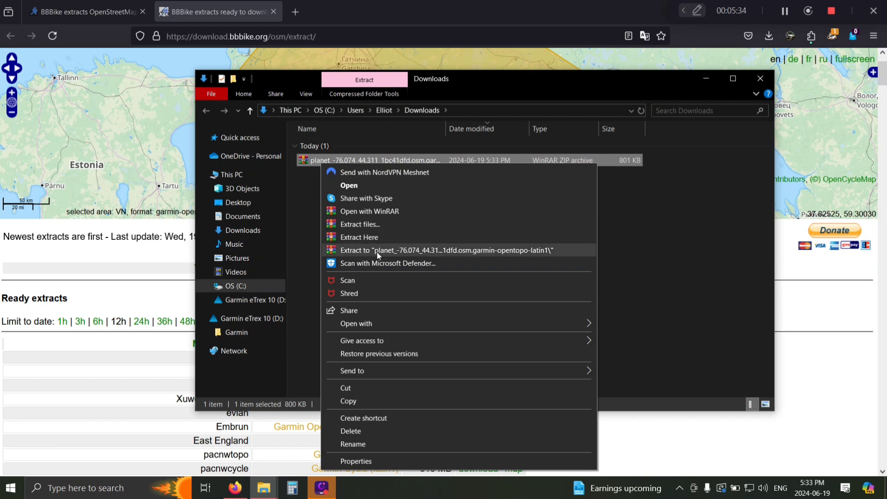
pyautogui.click(376, 227)
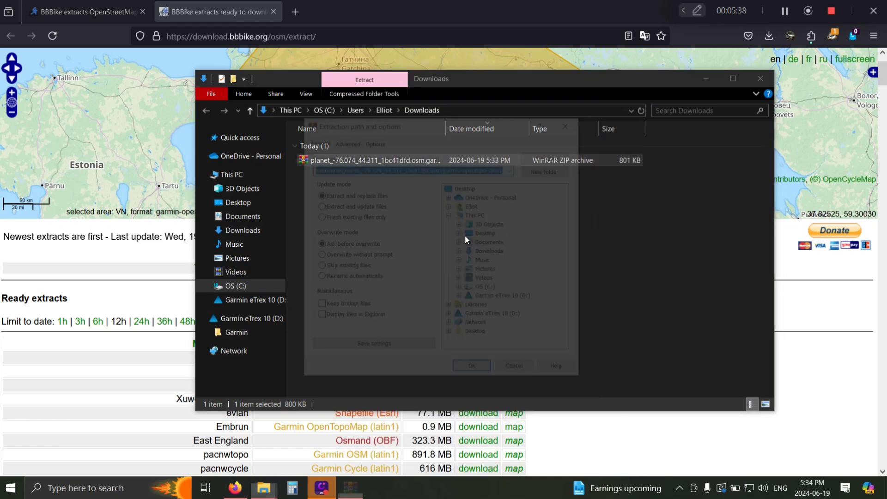
pyautogui.click(467, 188)
pyautogui.click(474, 371)
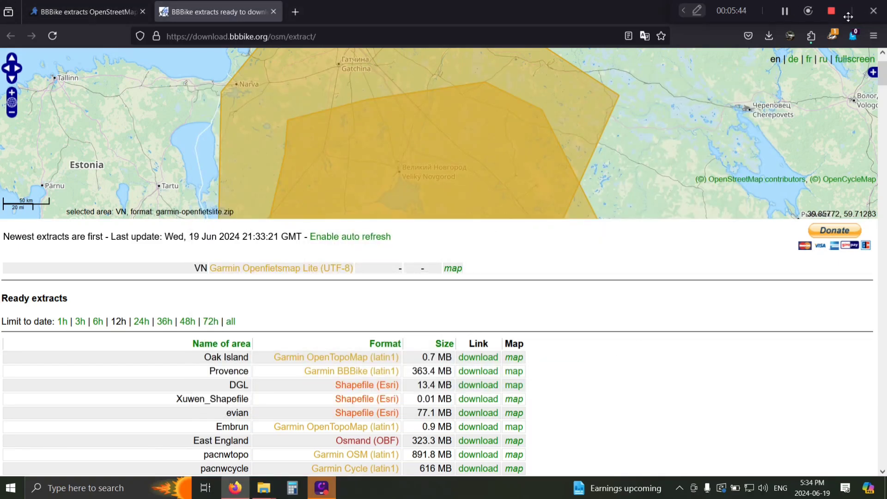
# Close the browser and the Downloads window, and open the extracted garmin-opentopo-latin1 folder on the desktop
pyautogui.moveTo(855, 16); pyautogui.dragTo(688, 12)
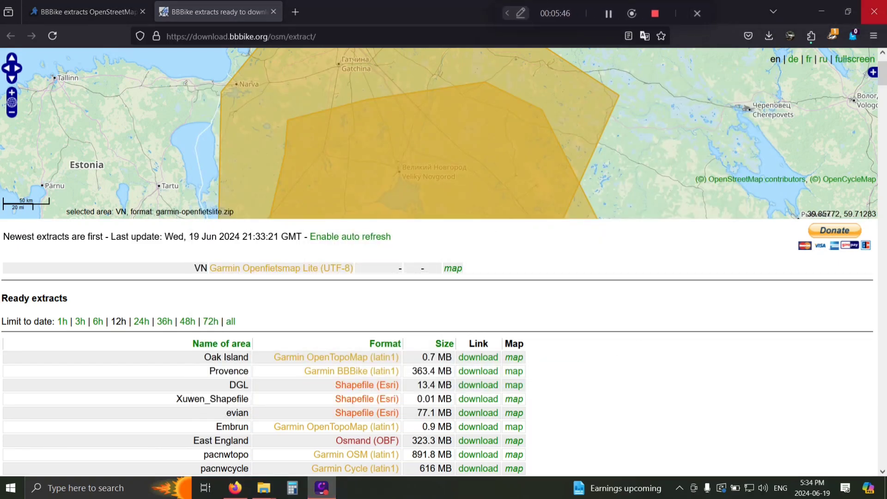
pyautogui.click(882, 12)
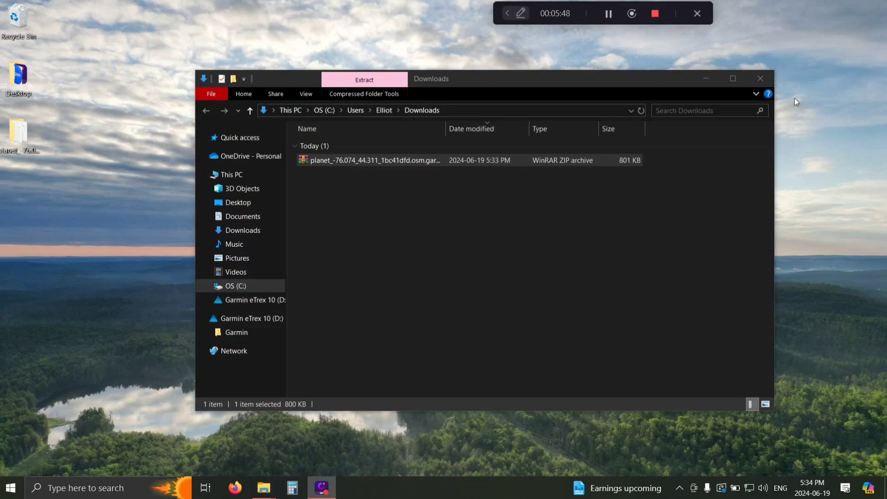
pyautogui.click(757, 76)
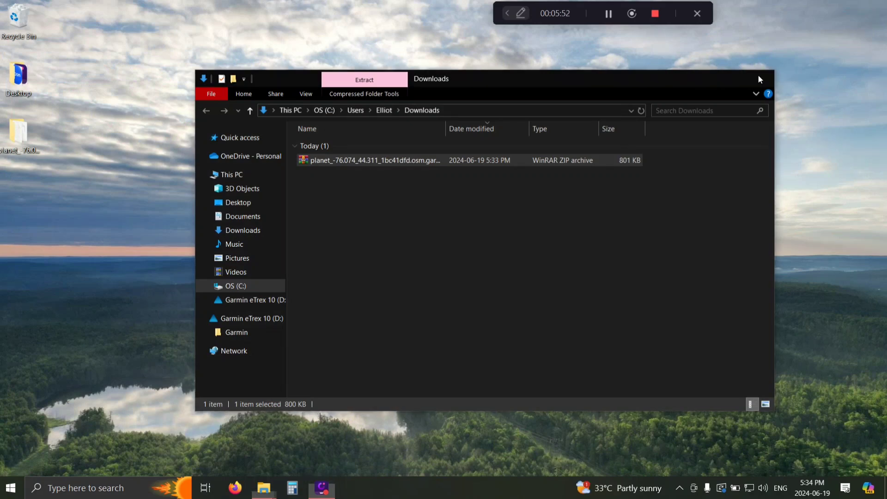
pyautogui.doubleClick(29, 134)
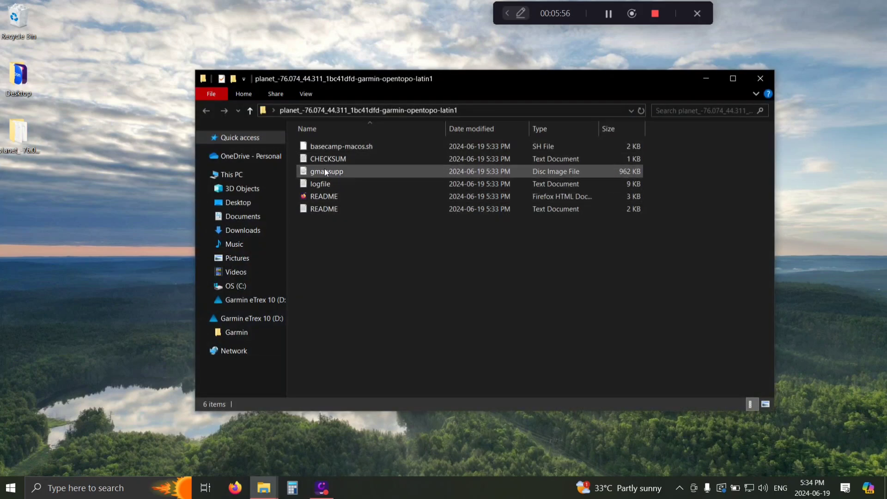
# Rename the gmapsupp disc image file in the extracted folder to gmapbmap
pyautogui.rightClick(324, 169)
pyautogui.click(311, 265)
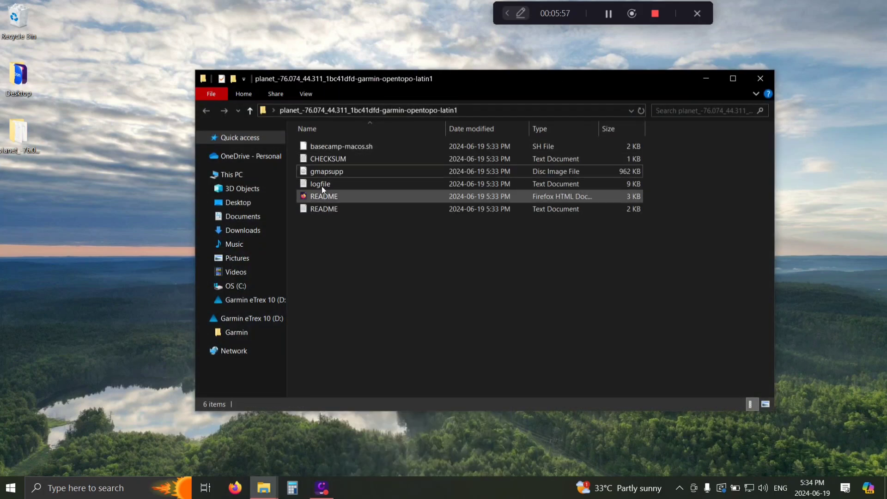
pyautogui.rightClick(356, 171)
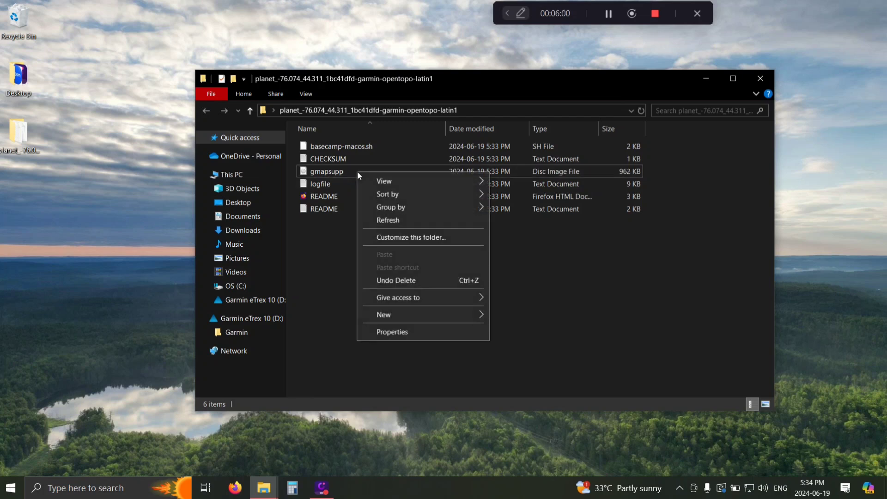
pyautogui.click(341, 173)
pyautogui.rightClick(340, 172)
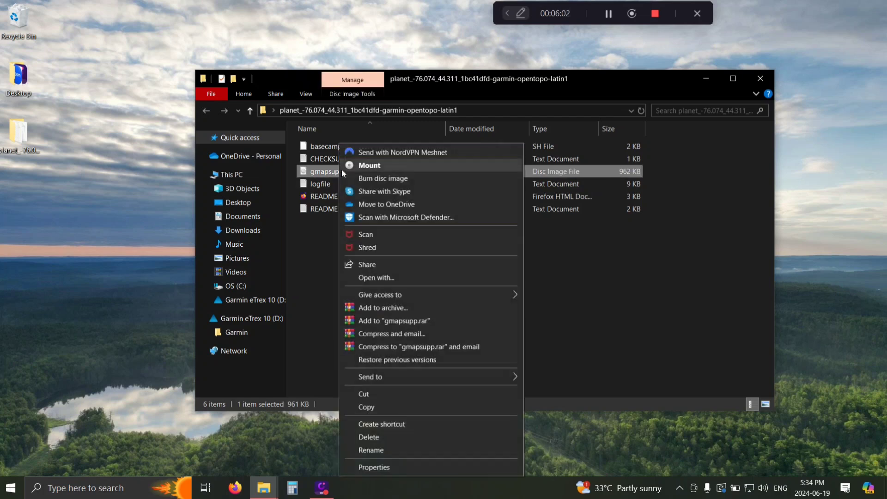
pyautogui.click(368, 450)
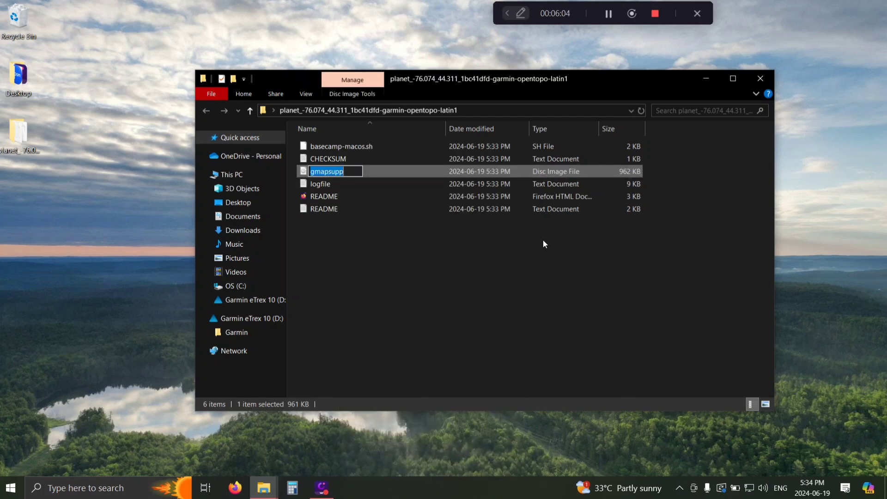
pyautogui.press('BackSpace')
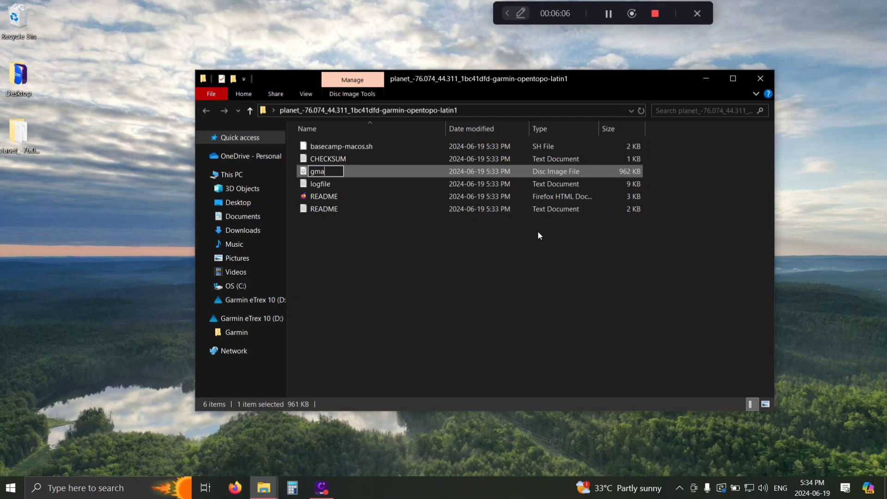
pyautogui.write('gmapbmap')
pyautogui.click(399, 300)
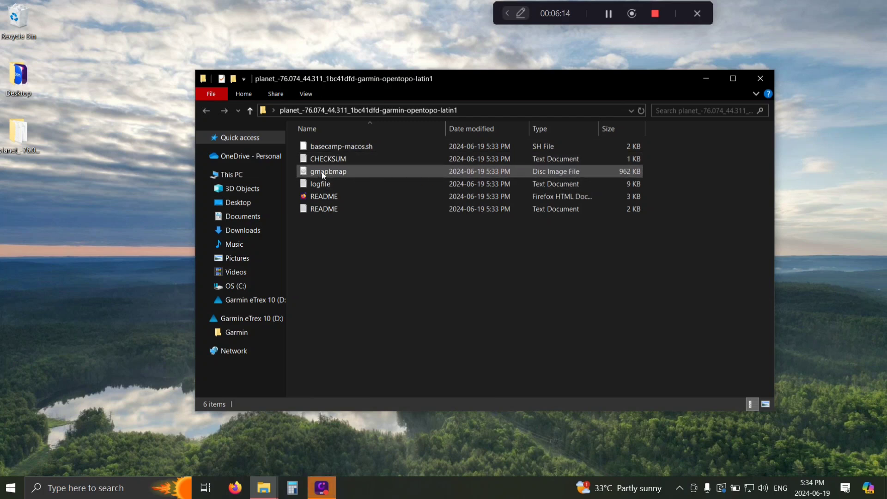
pyautogui.click(553, 172)
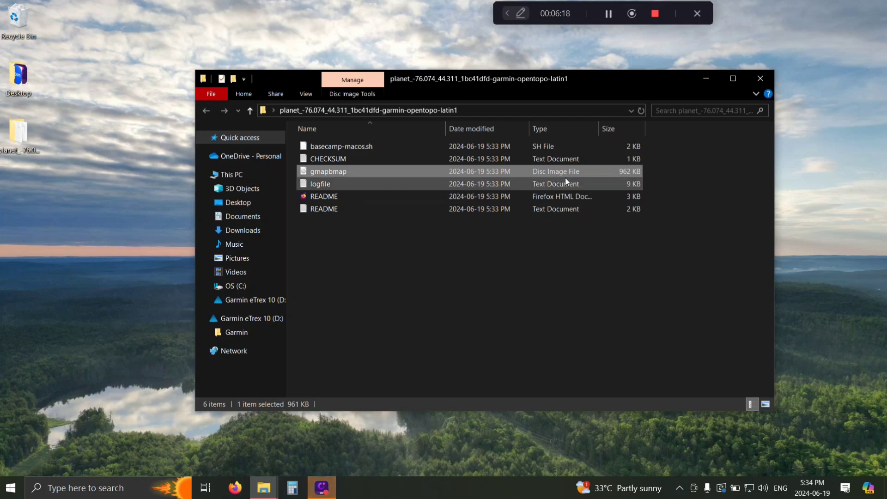
pyautogui.click(414, 284)
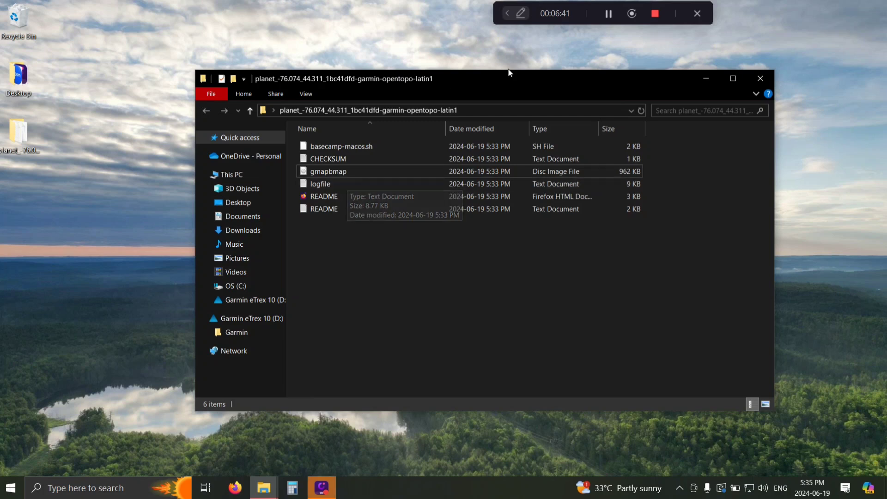
# Create a new folder on the desktop named Oak Island etrex10 map
pyautogui.rightClick(117, 201)
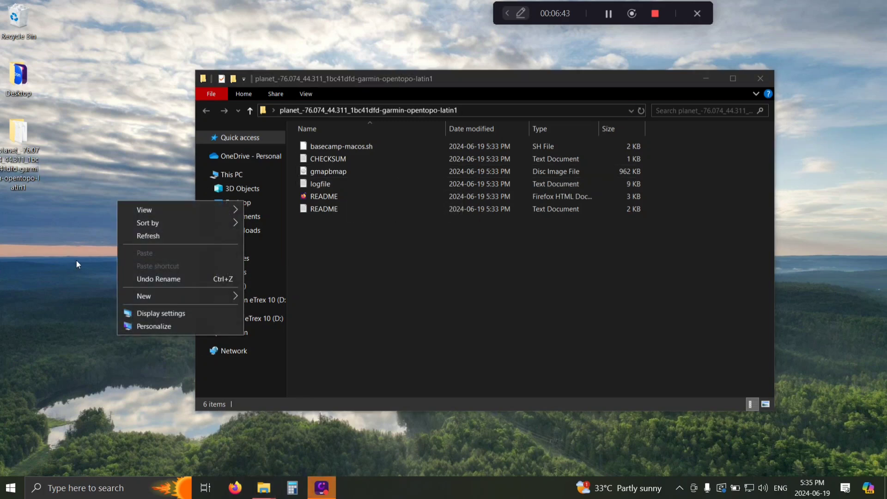
pyautogui.moveTo(157, 296)
pyautogui.click(308, 298)
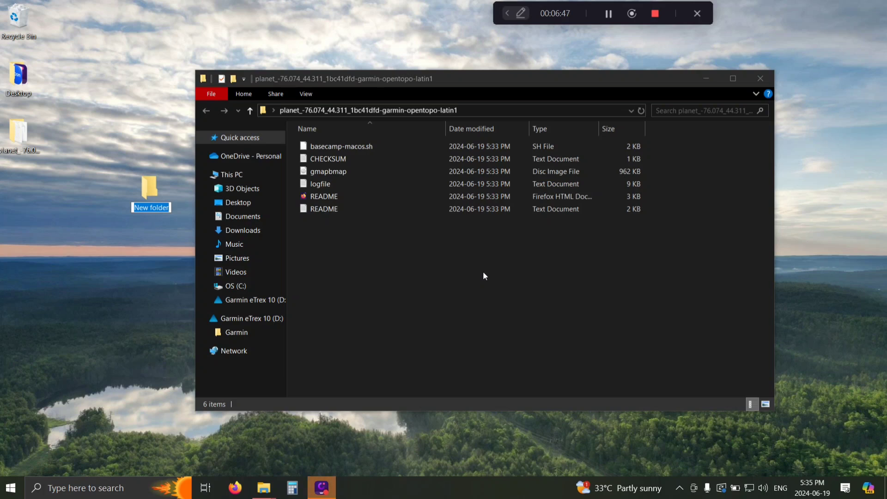
pyautogui.write('Oak')
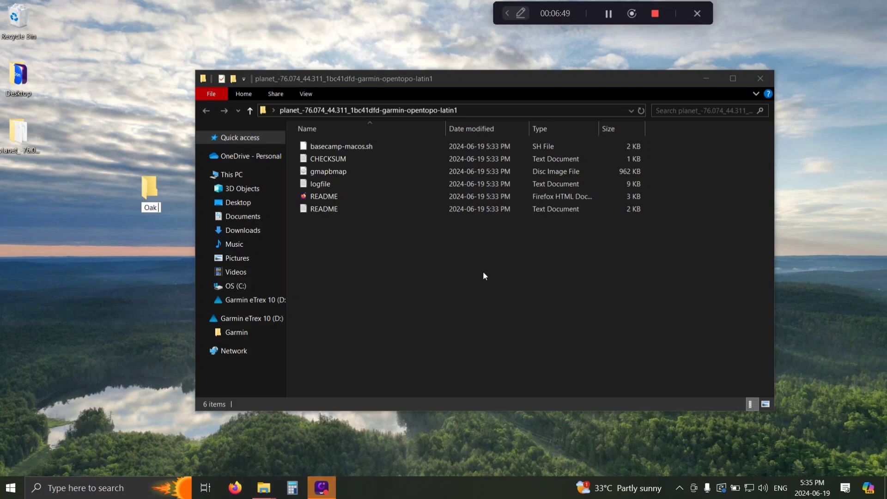
pyautogui.write(' Island etrex')
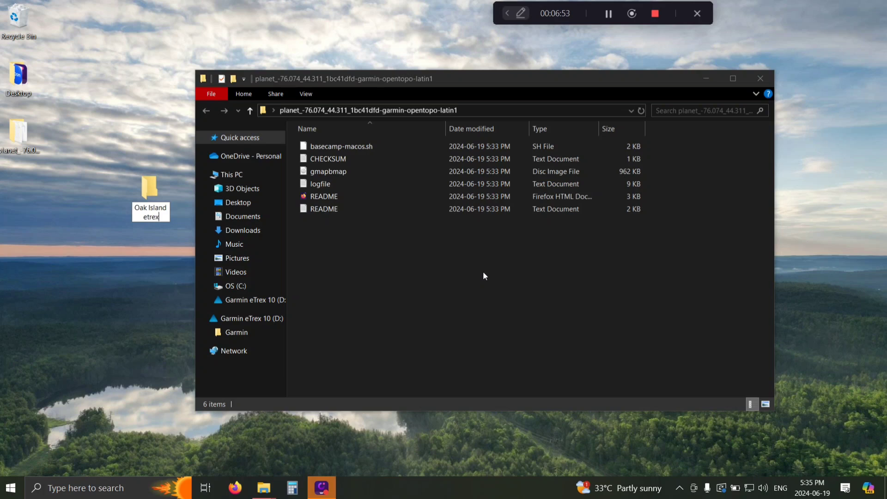
pyautogui.write('10 map')
pyautogui.press('Return')
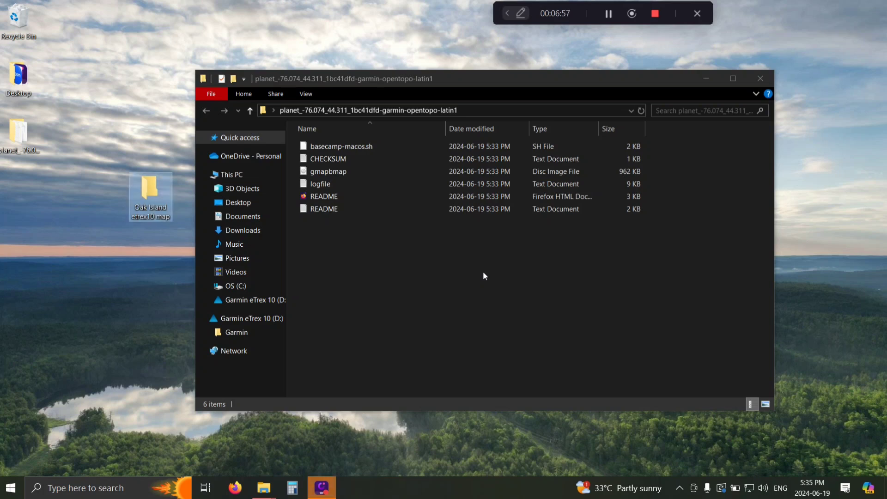
# Move the gmapbmap file from the extracted folder into the Oak Island etrex10 map folder, and open that folder
pyautogui.moveTo(483, 248); pyautogui.dragTo(471, 155)
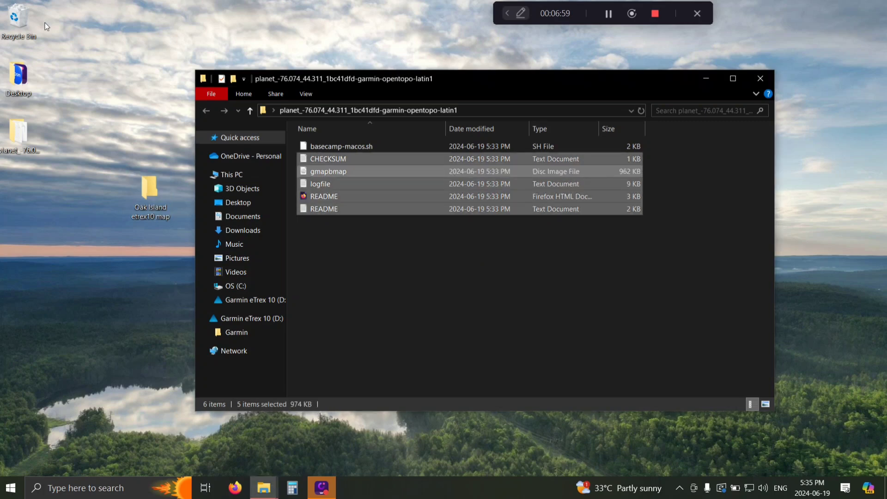
pyautogui.click(346, 268)
pyautogui.moveTo(345, 174); pyautogui.dragTo(132, 213)
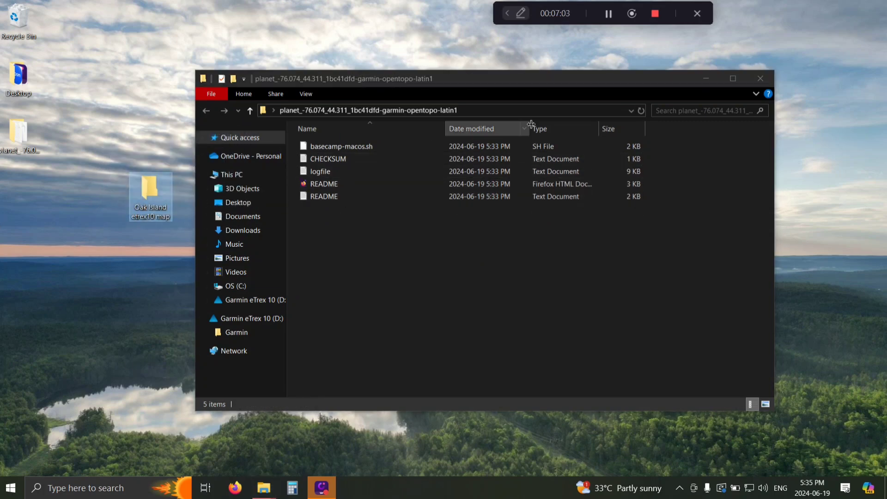
pyautogui.click(716, 79)
pyautogui.doubleClick(149, 194)
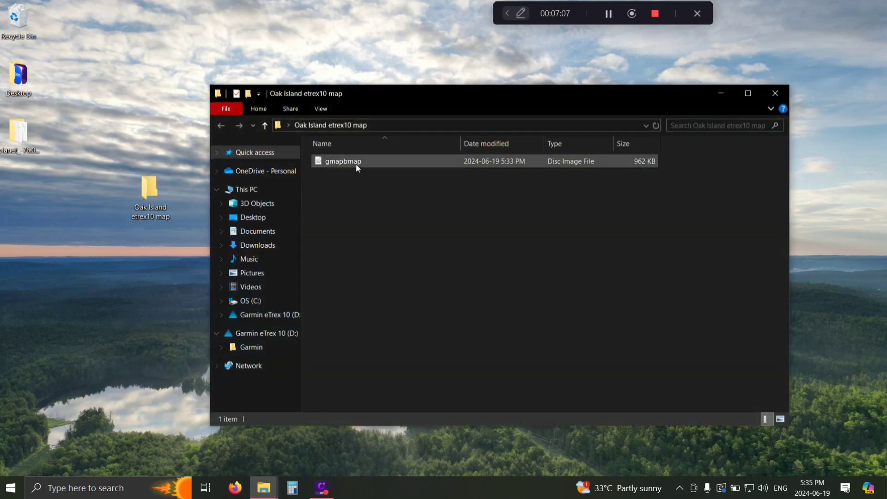
pyautogui.click(356, 163)
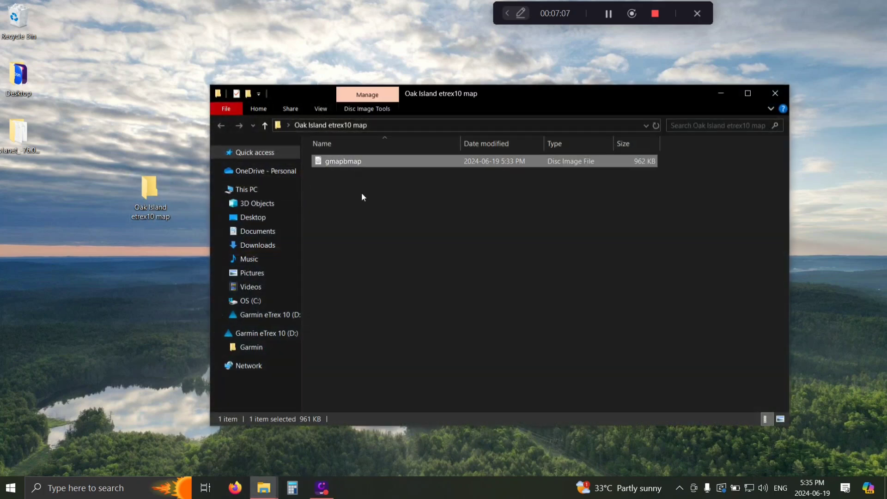
pyautogui.click(361, 192)
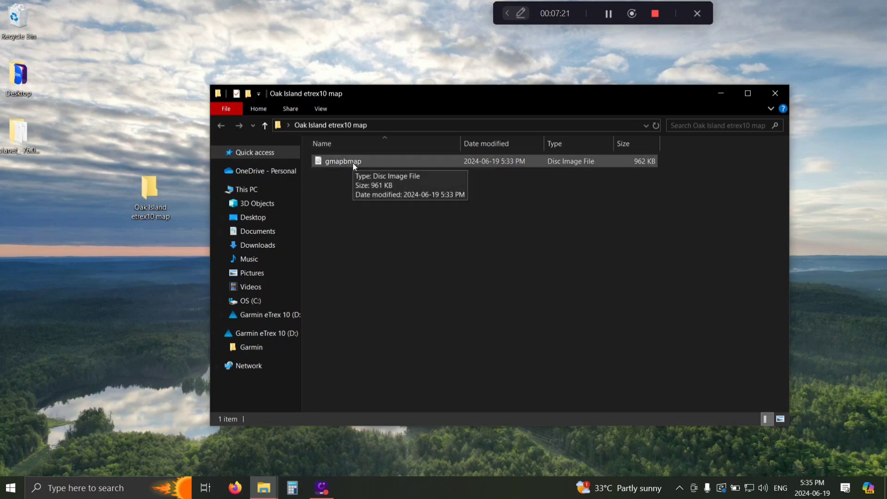
# Move the existing gmapbmap file from the Garmin folder on the Garmin eTrex 10 drive to the desktop
pyautogui.moveTo(268, 483)
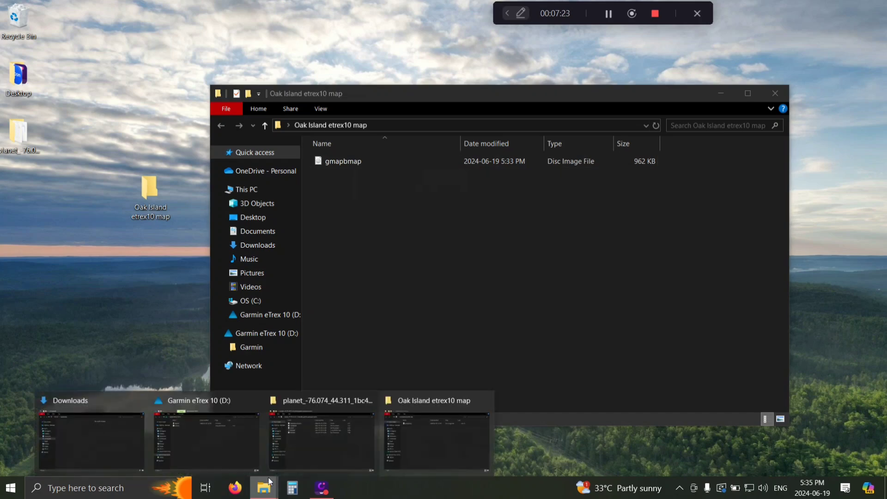
pyautogui.moveTo(276, 441)
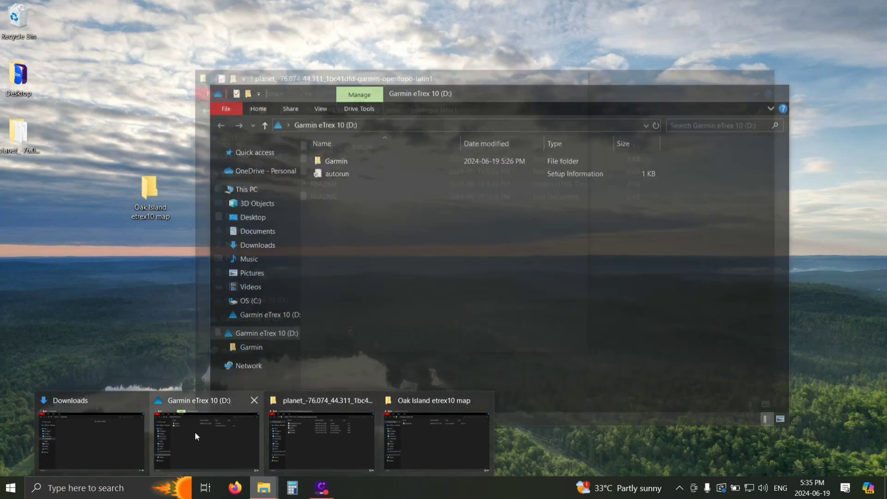
pyautogui.click(195, 432)
pyautogui.doubleClick(336, 163)
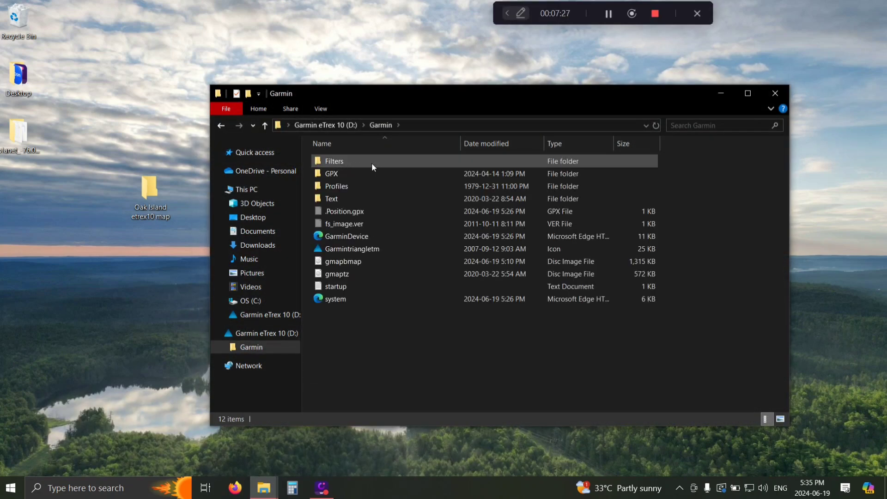
pyautogui.rightClick(349, 262)
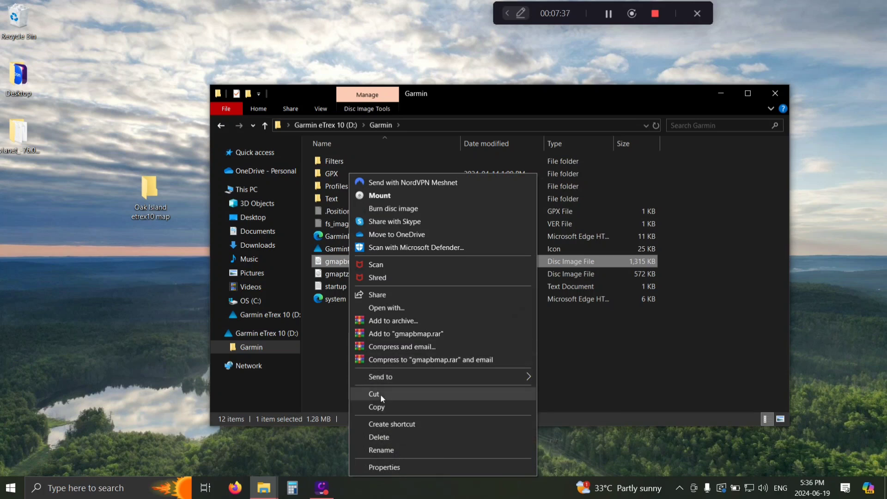
pyautogui.click(381, 394)
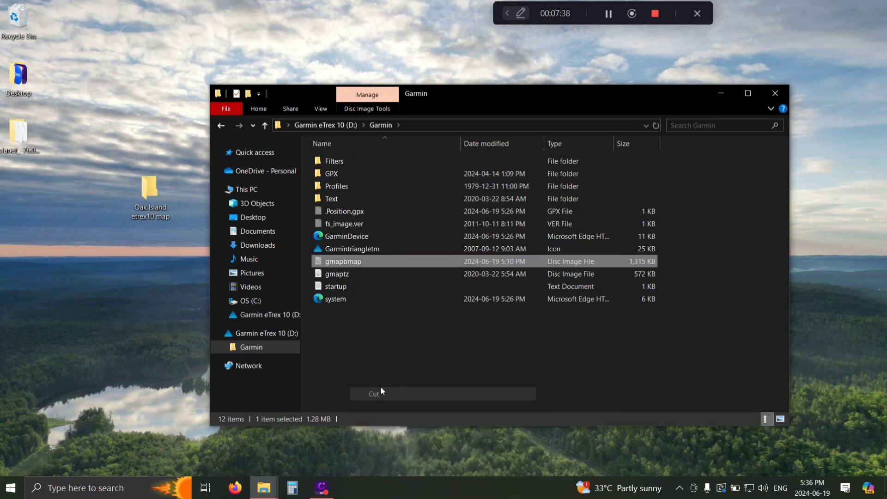
pyautogui.rightClick(57, 194)
pyautogui.click(93, 246)
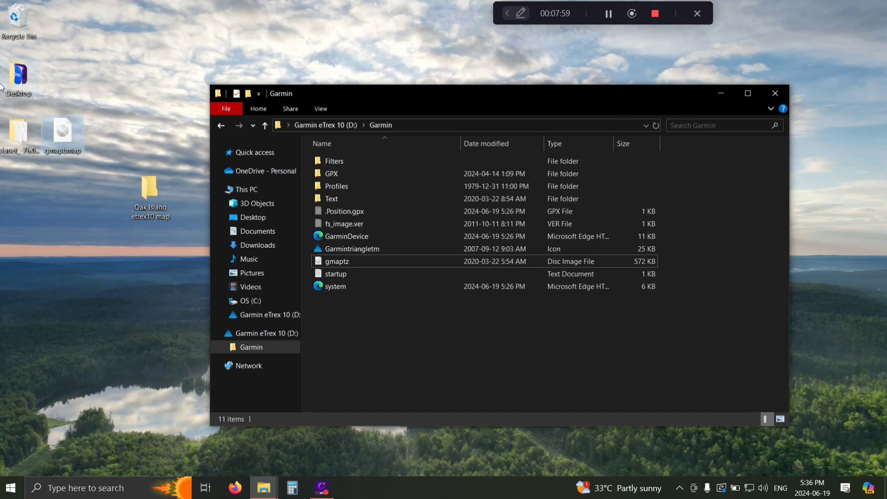
pyautogui.click(65, 139)
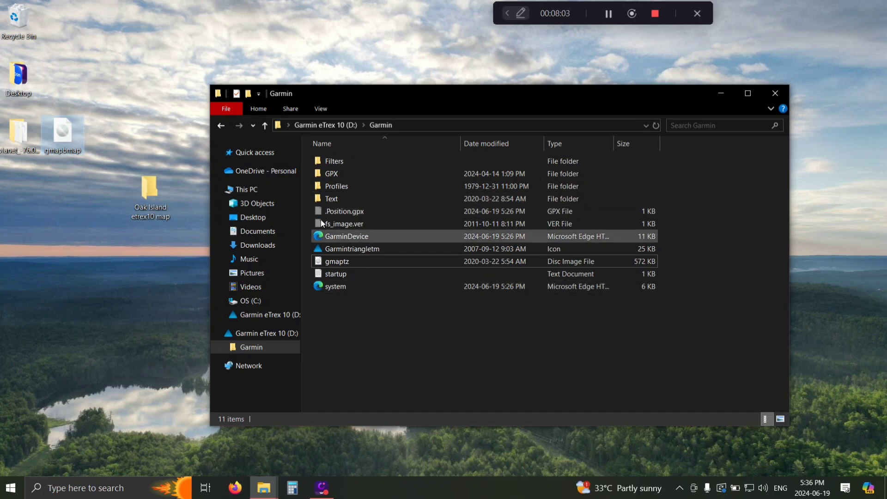
# Copy gmapbmap from the Oak Island etrex10 map folder into the Garmin folder on the Garmin eTrex 10 drive
pyautogui.doubleClick(148, 196)
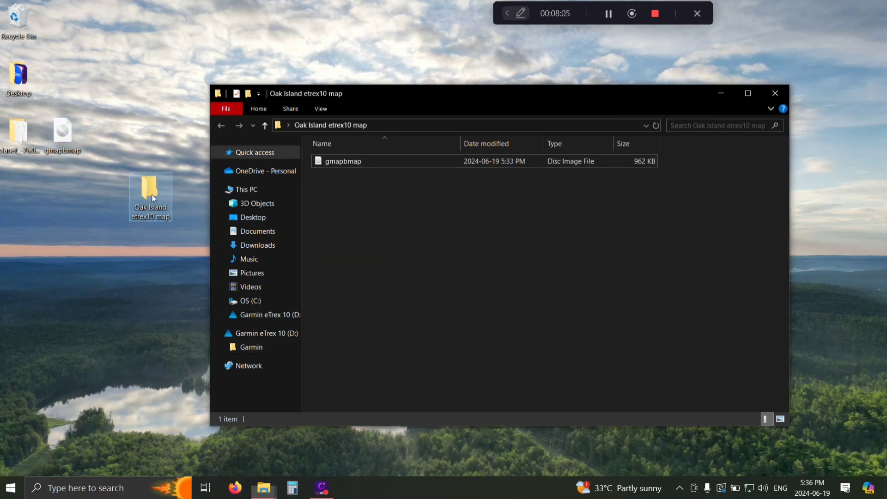
pyautogui.click(348, 161)
pyautogui.rightClick(349, 162)
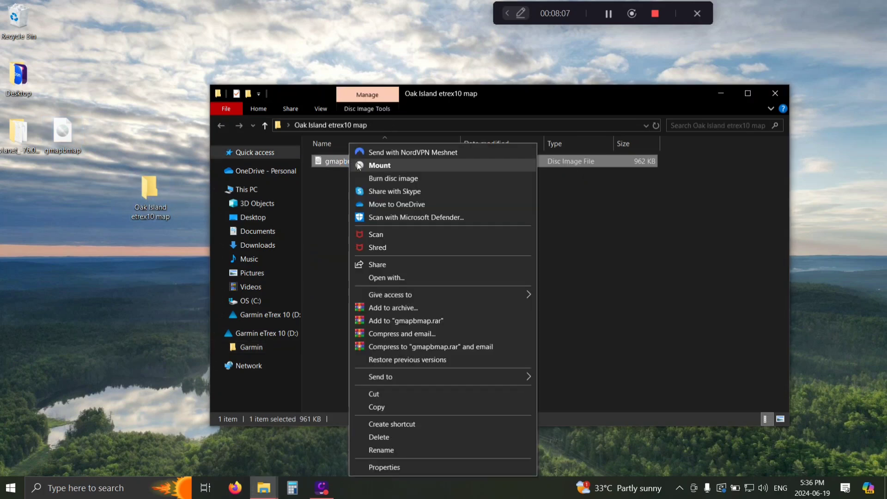
pyautogui.click(385, 407)
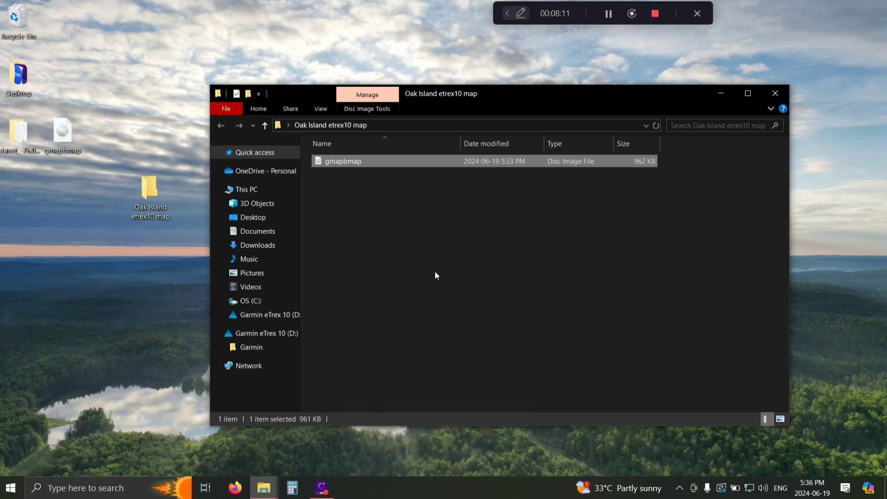
pyautogui.click(261, 488)
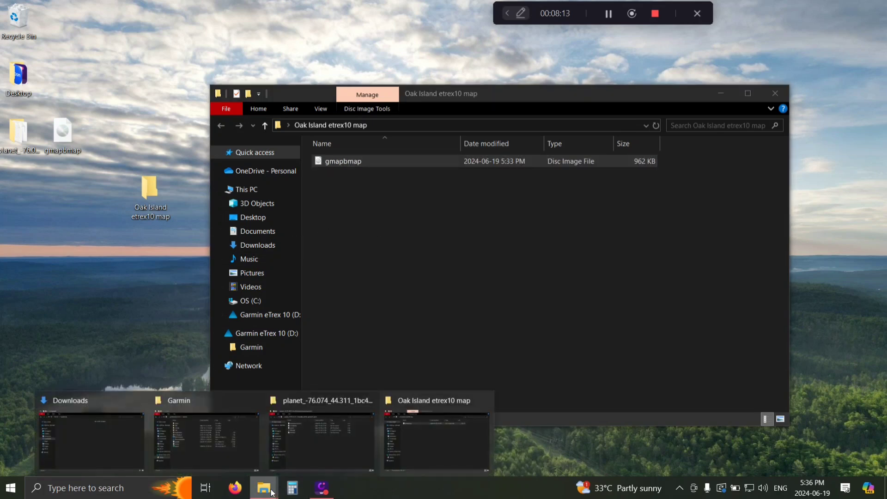
pyautogui.click(215, 433)
pyautogui.rightClick(337, 325)
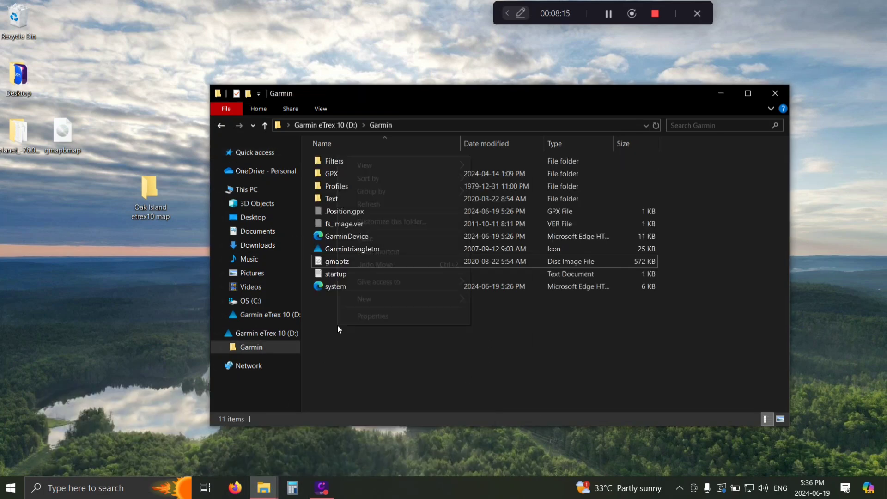
pyautogui.click(365, 238)
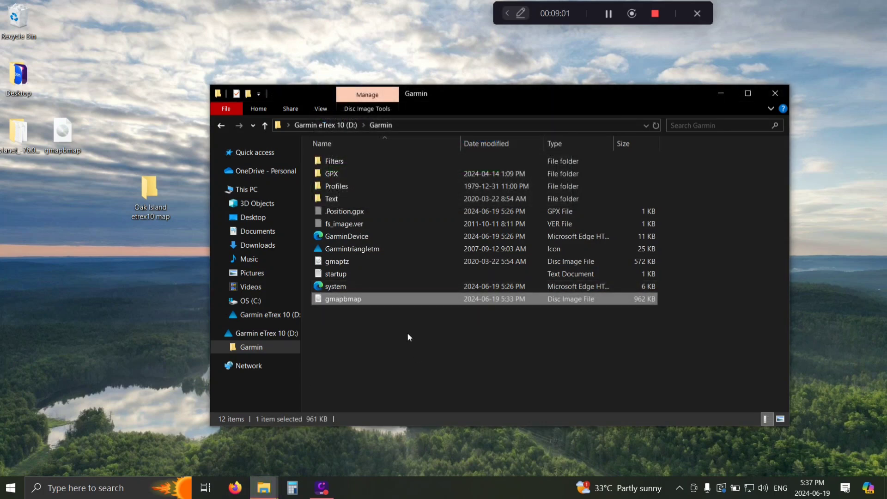
pyautogui.click(409, 330)
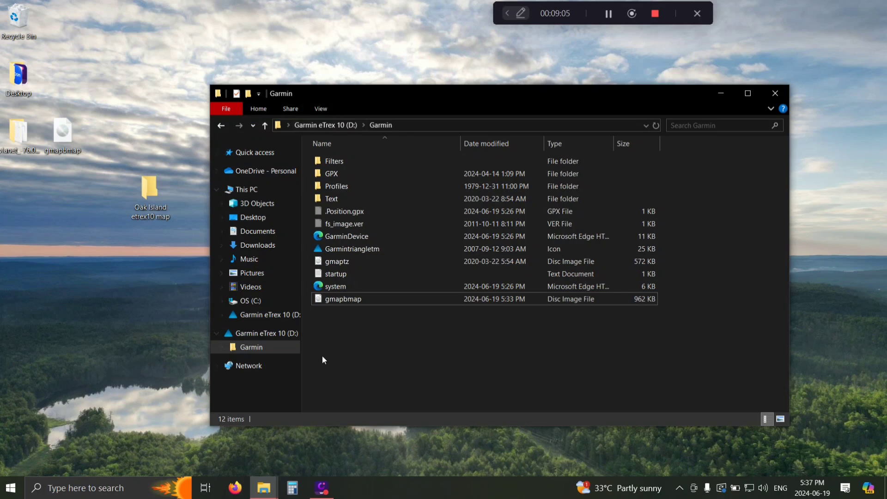
# Eject the Garmin eTrex 10 (D:) drive
pyautogui.rightClick(267, 333)
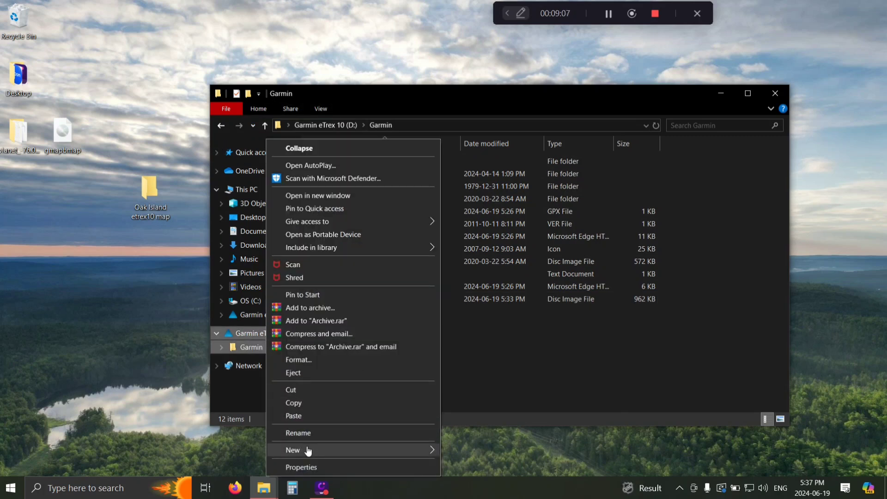
pyautogui.click(320, 375)
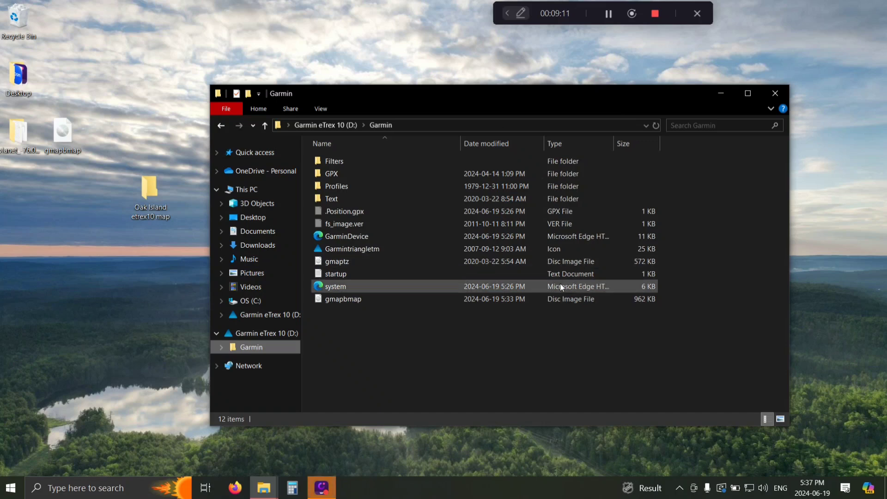